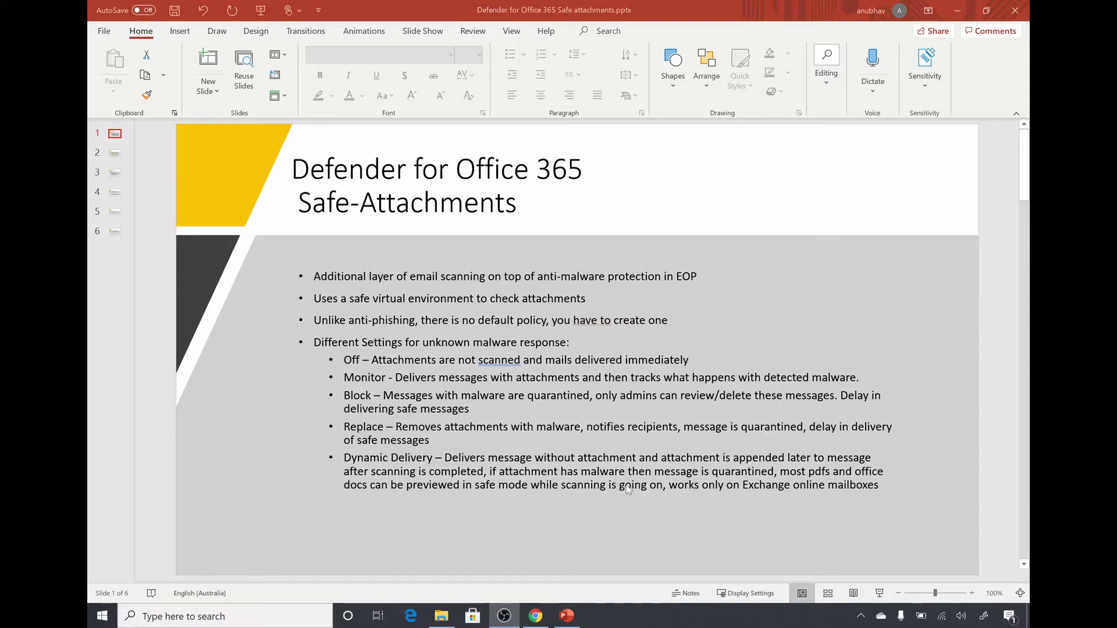
In Chrome, go to the ATP safe attachments policy list under Threat management policies.
mouse_move(540, 619)
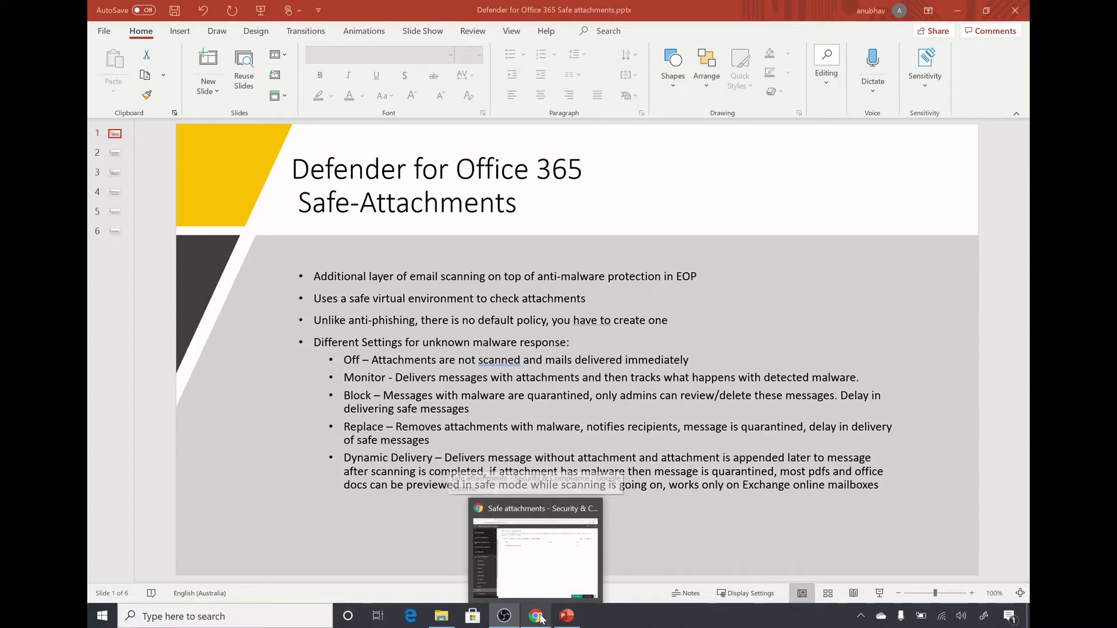
left_click(512, 512)
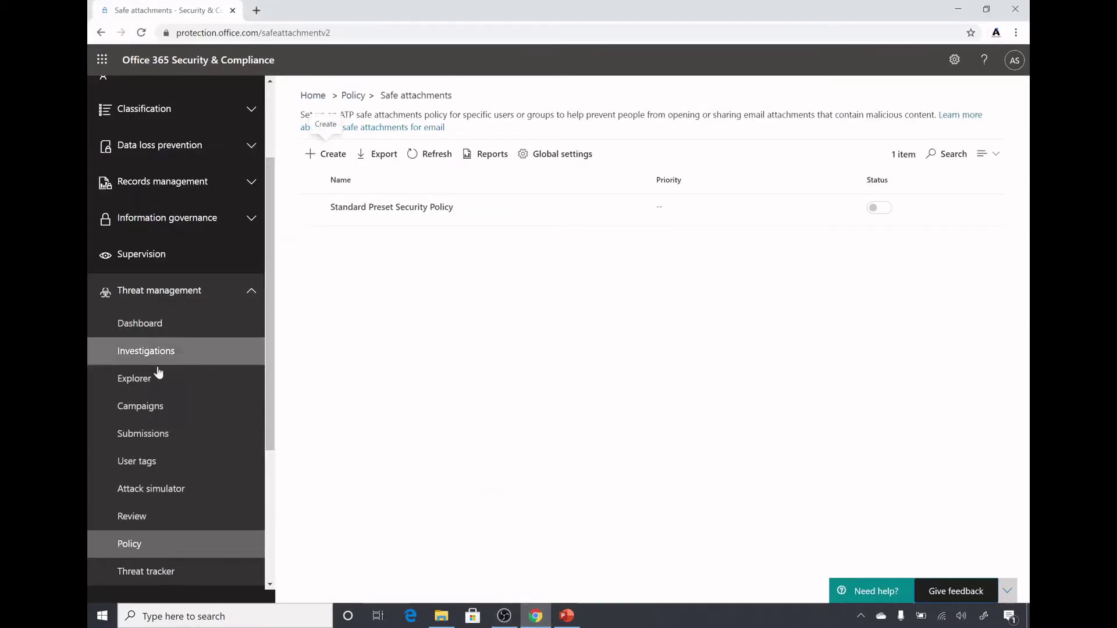
left_click(133, 547)
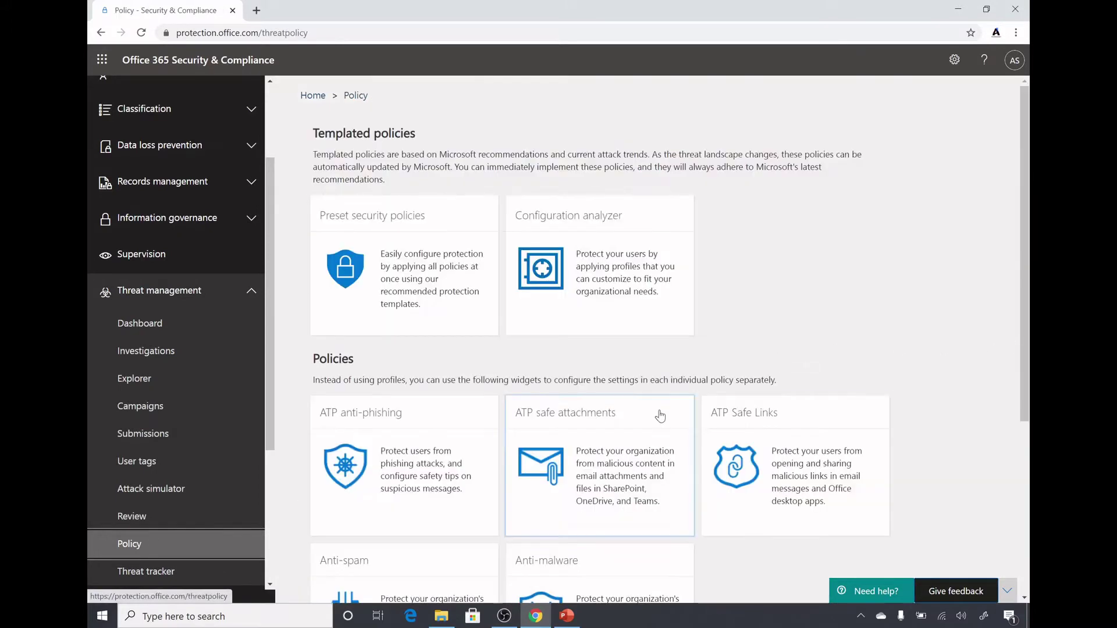
left_click_drag(598, 426, 604, 425)
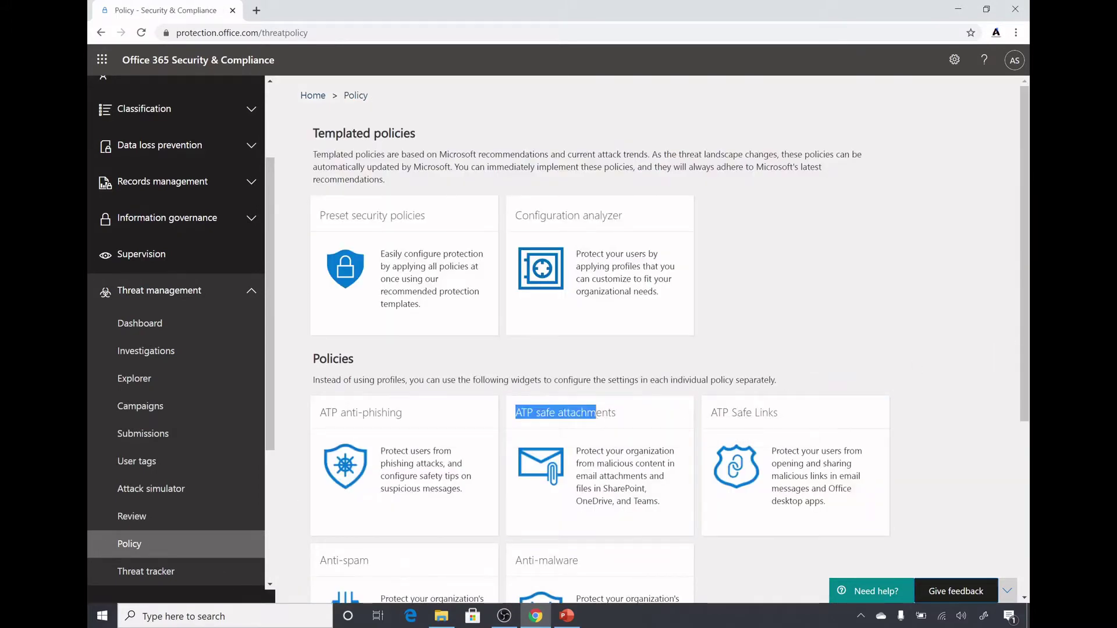
left_click(599, 465)
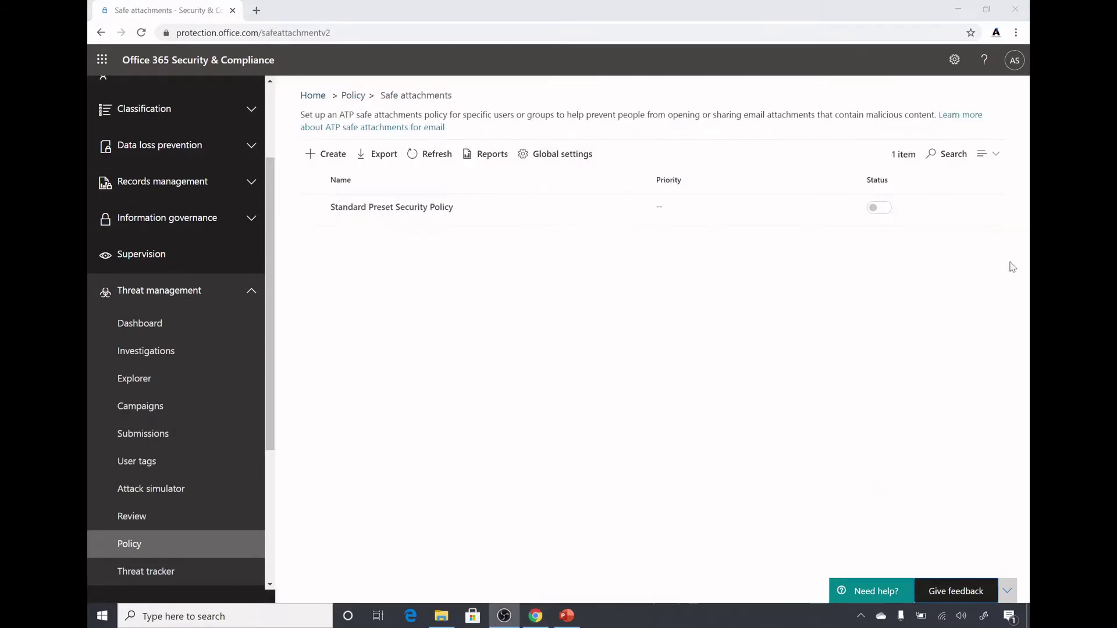
Create a new safe attachments policy named 'Policy 1' and continue to Settings.
left_click(332, 155)
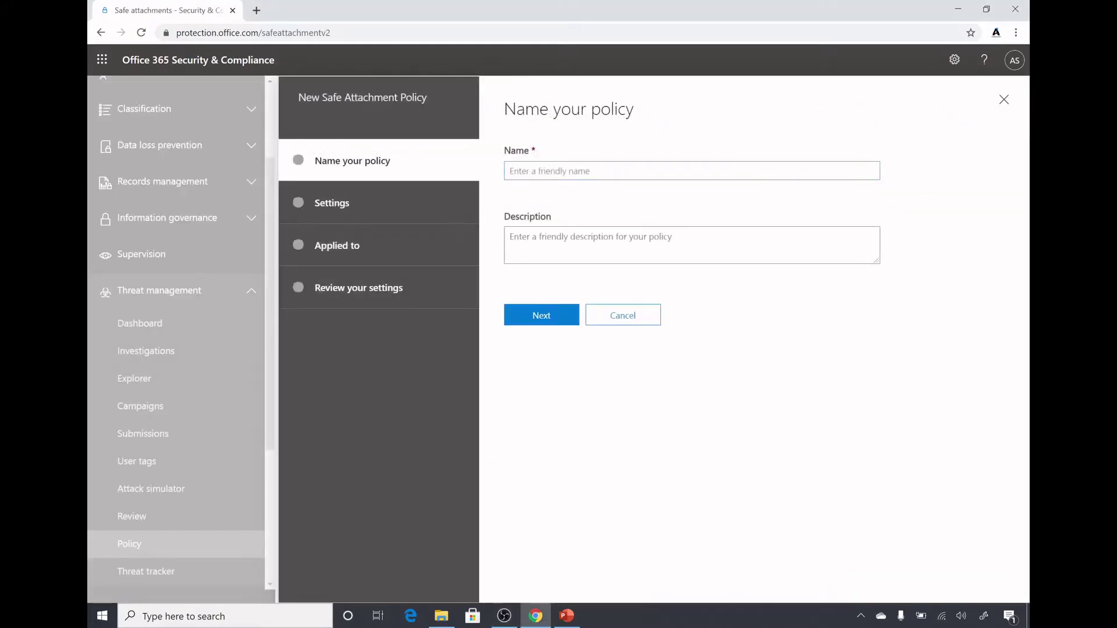
type("Policy 1")
key("Return")
key("alt+Tab")
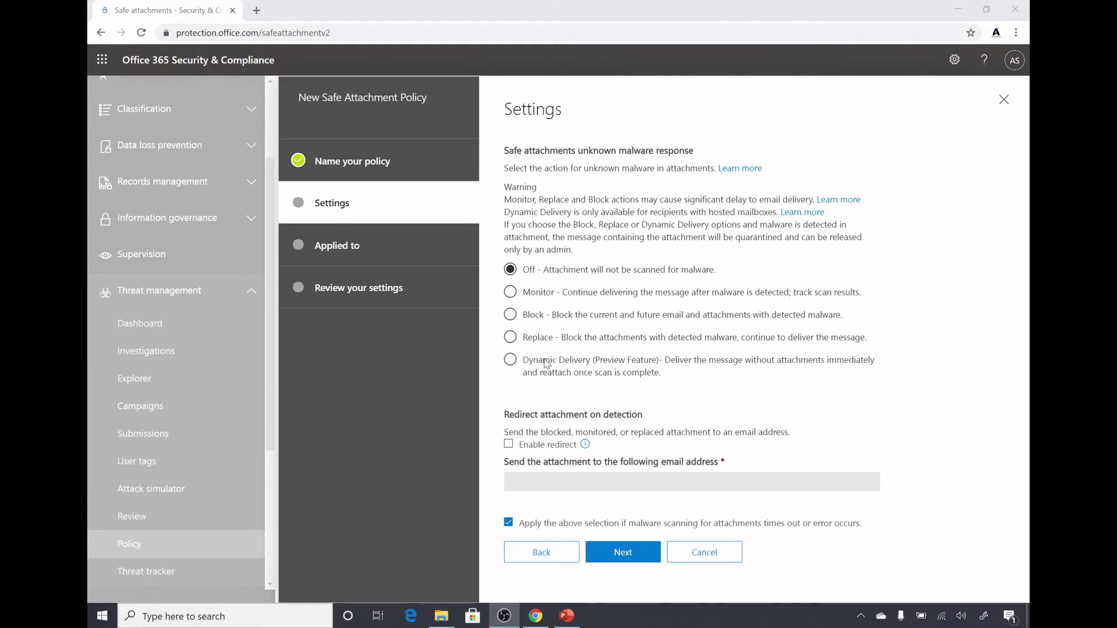
left_click(567, 615)
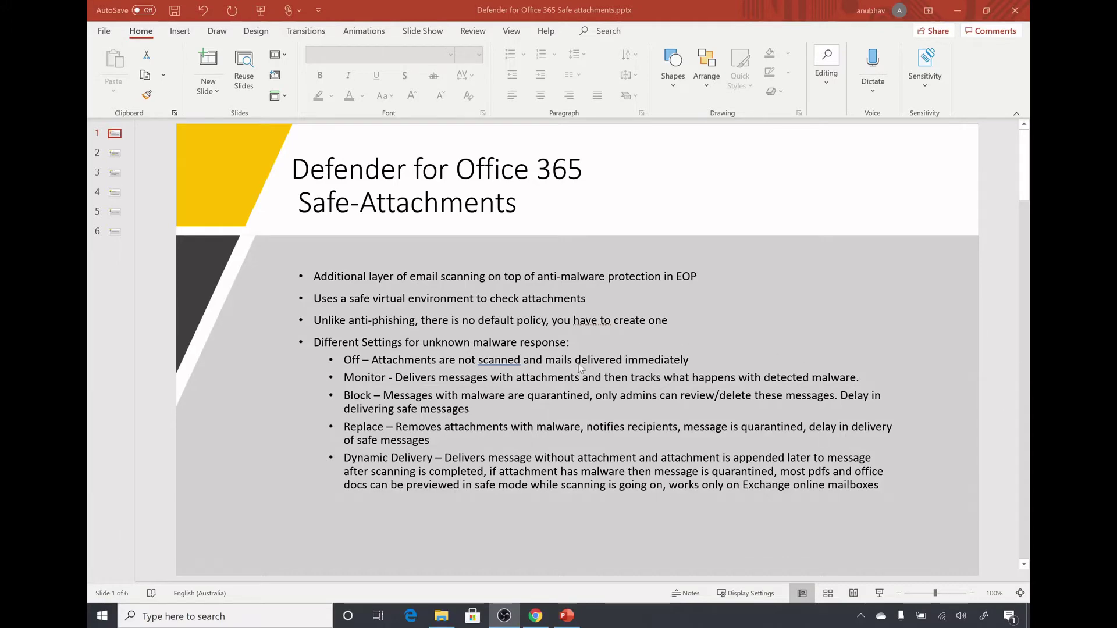
left_click(534, 616)
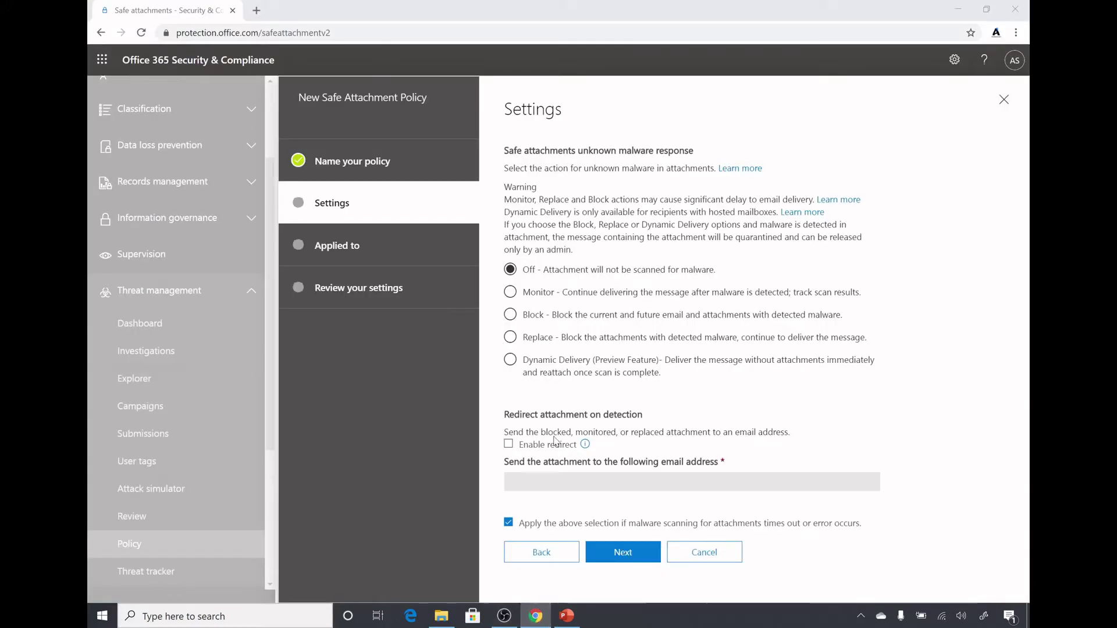
Choose Block for unknown malware and enable redirect to the pasted recipient e-mail address.
left_click(512, 316)
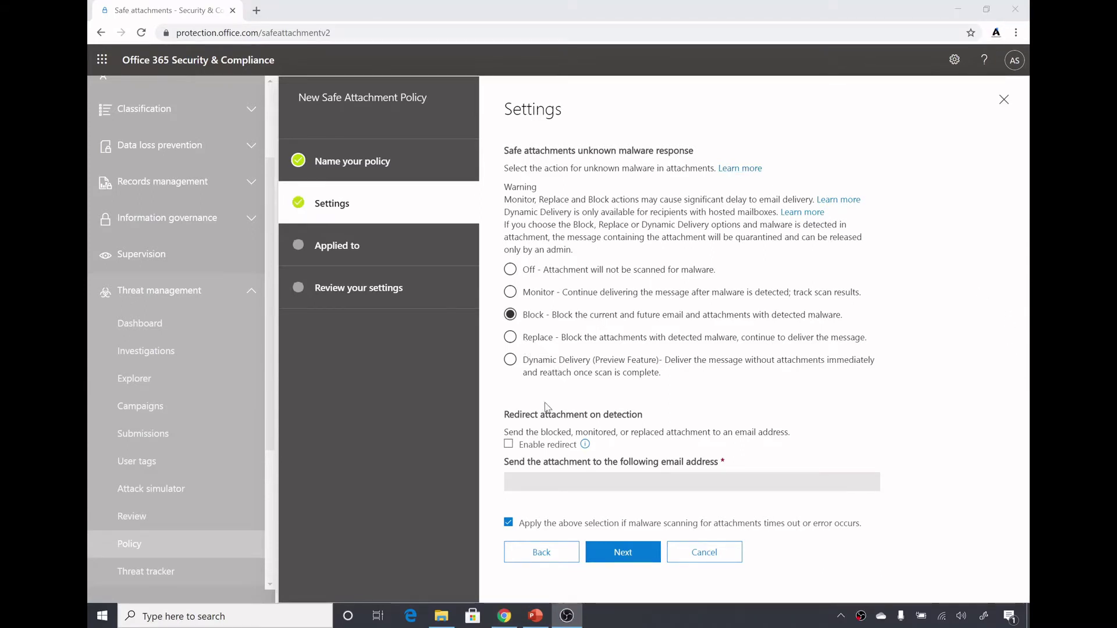
left_click(508, 445)
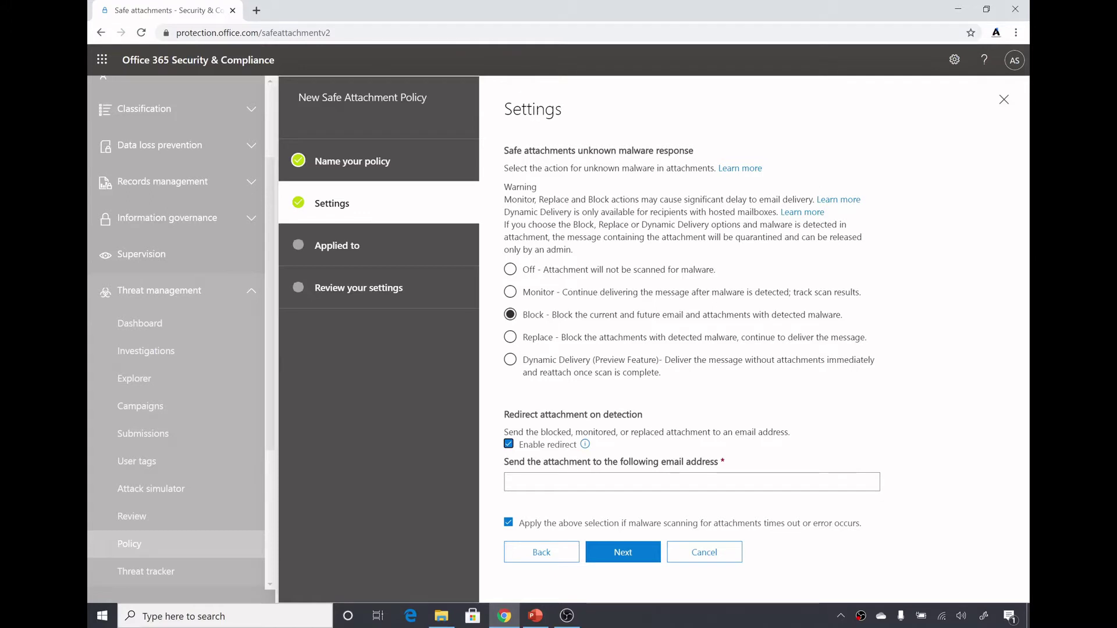
key("ctrl+v")
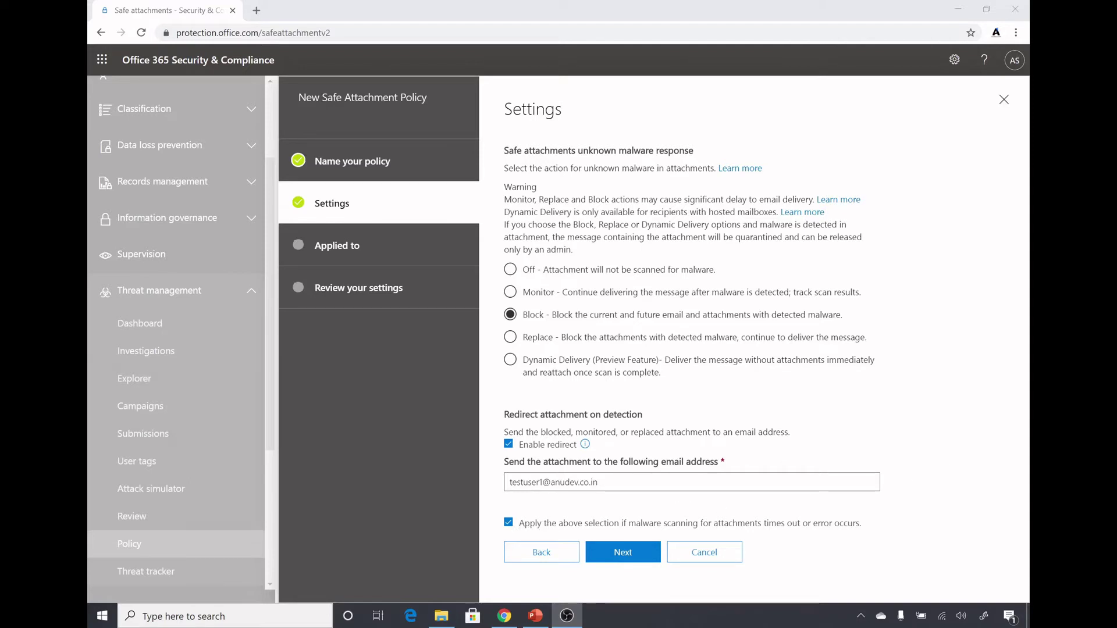
left_click_drag(597, 482, 503, 483)
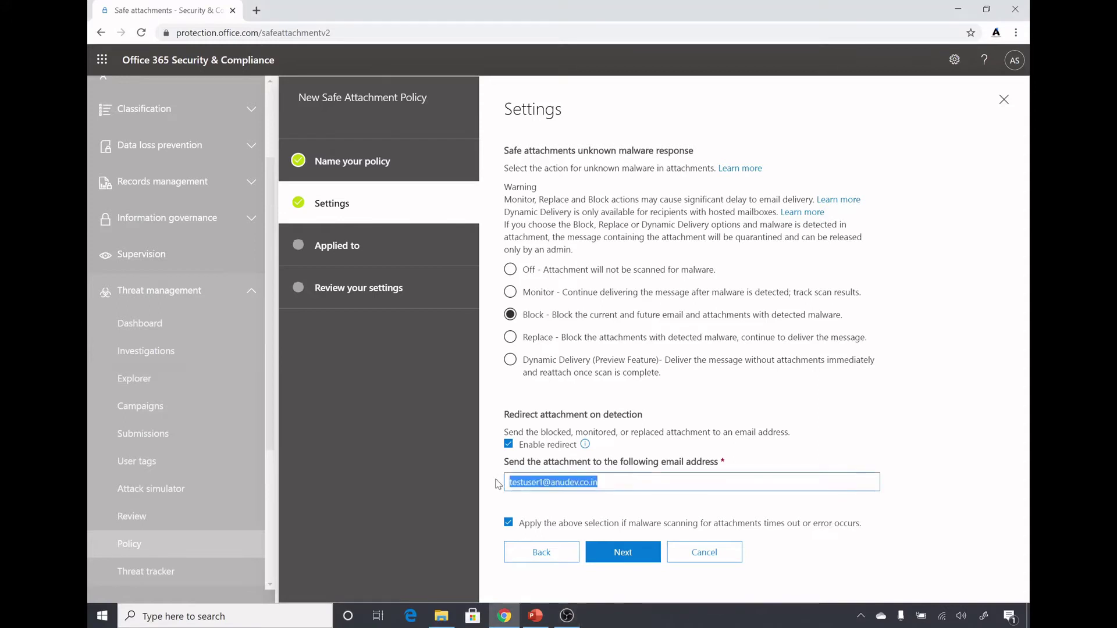
key("End")
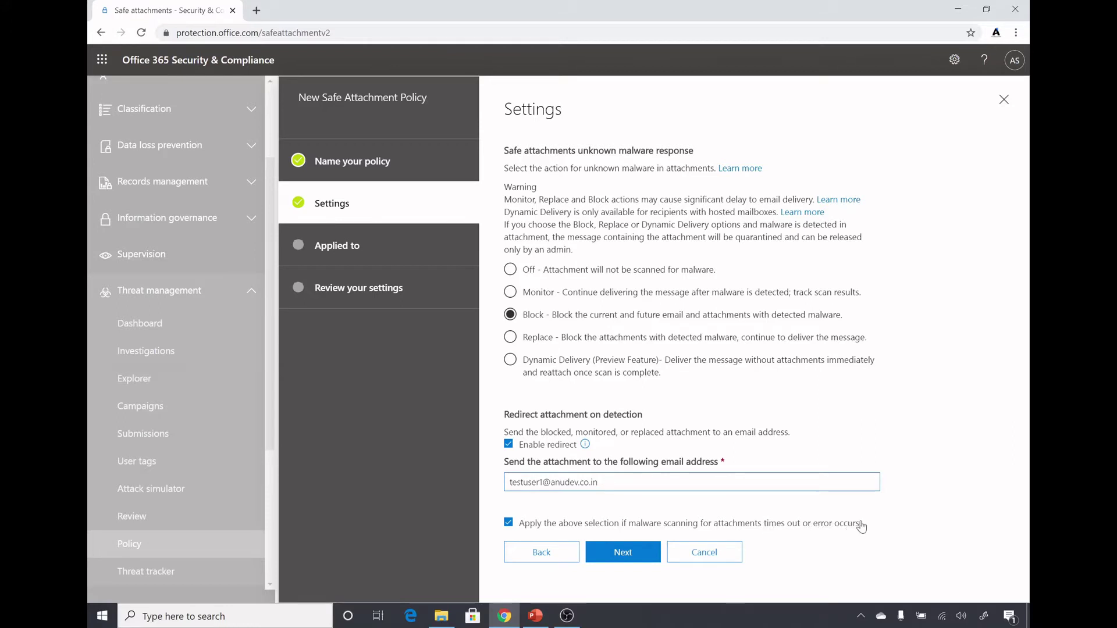
left_click_drag(599, 482, 499, 484)
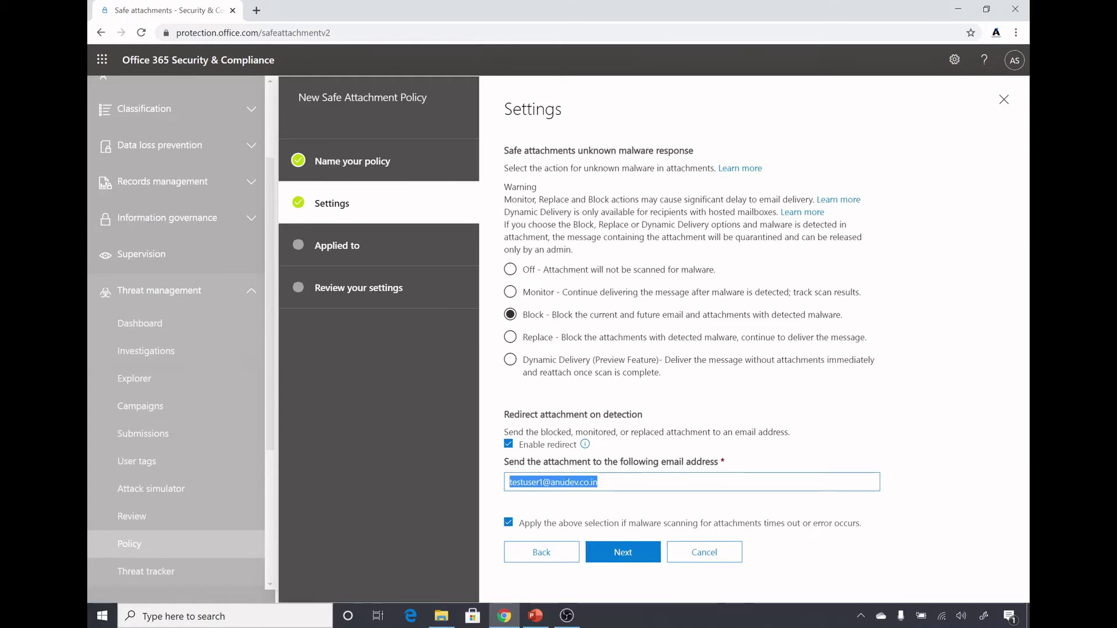
Apply Policy 1 to recipient domain anudev.co.in, review the settings, and finish creating it.
left_click(631, 552)
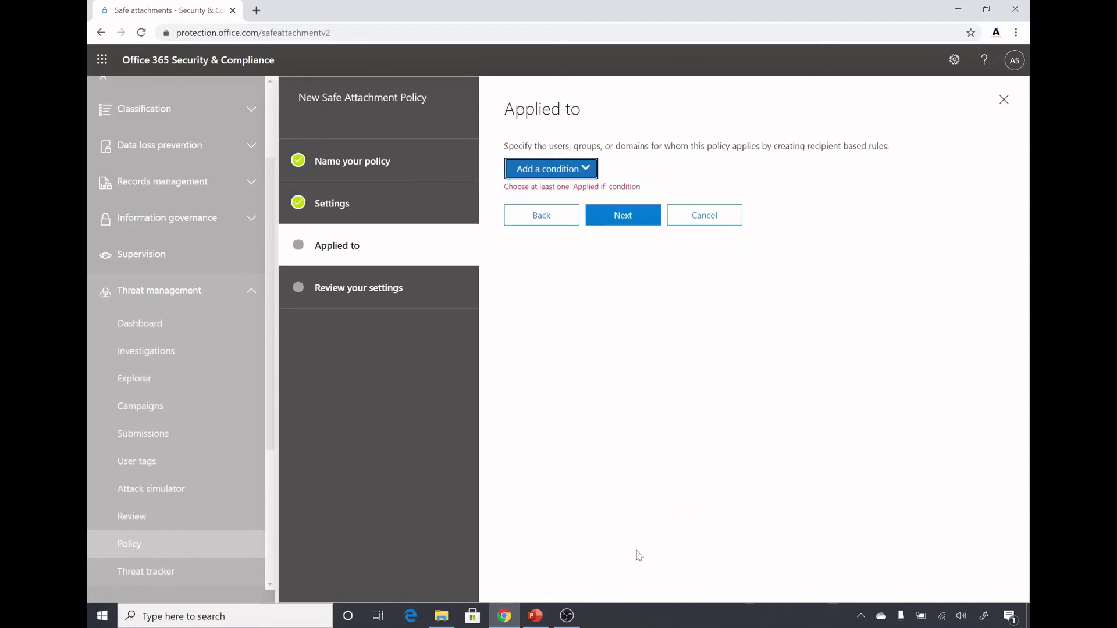
left_click(587, 175)
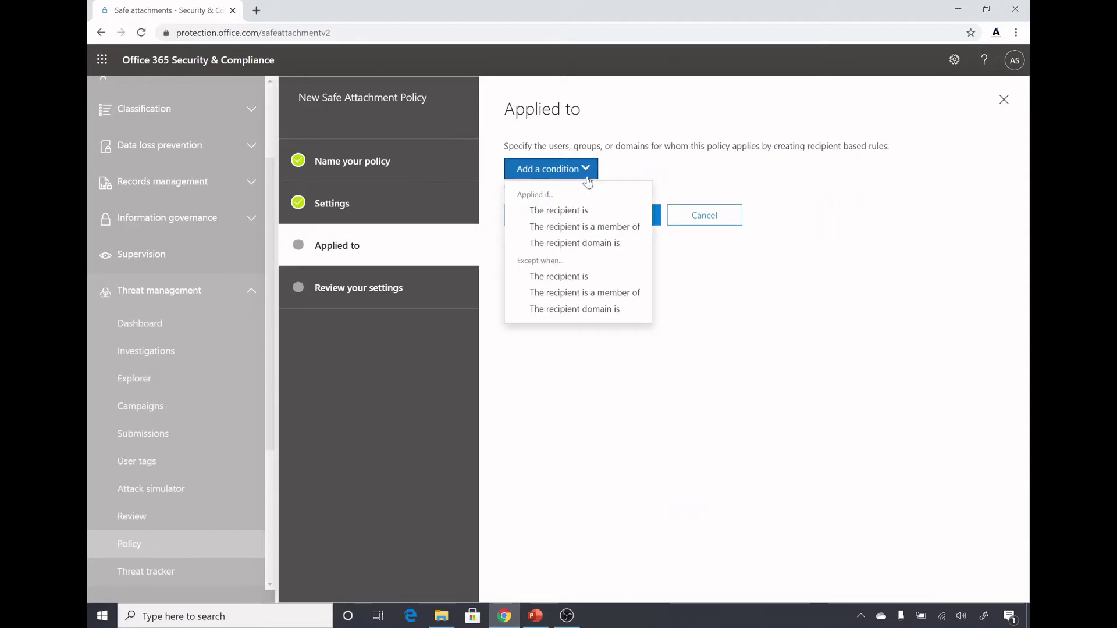
left_click(588, 243)
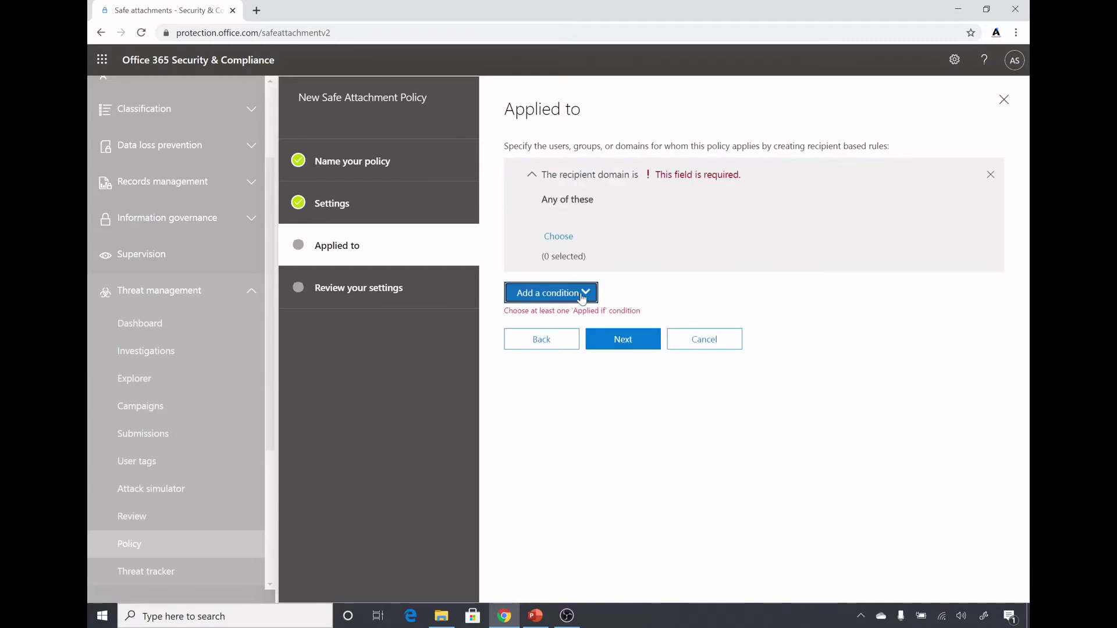
key("shift+Tab")
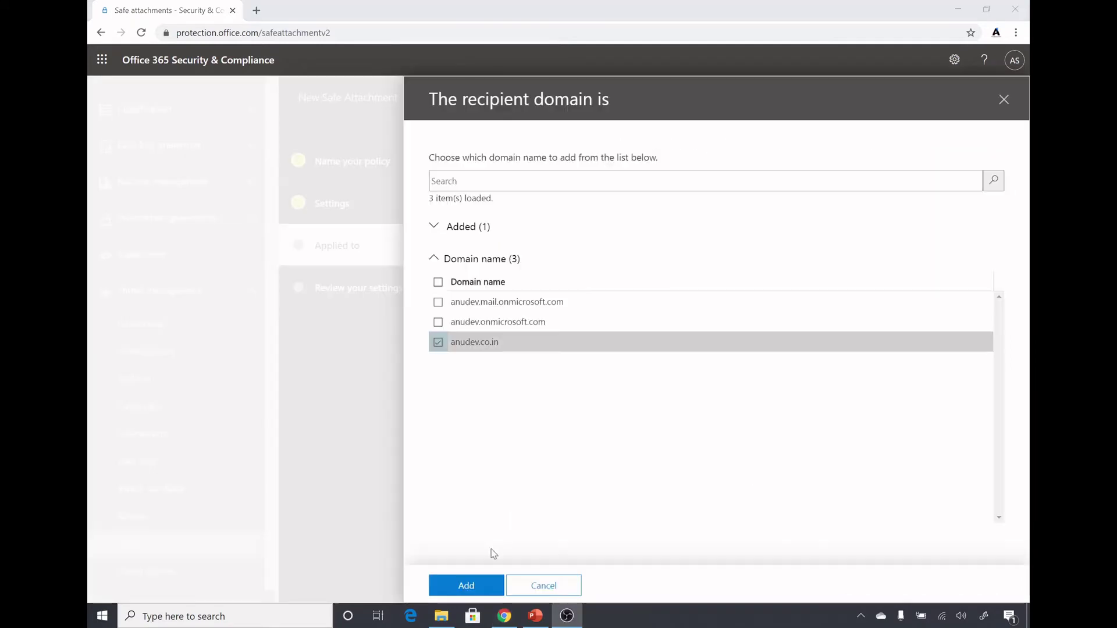
left_click(471, 586)
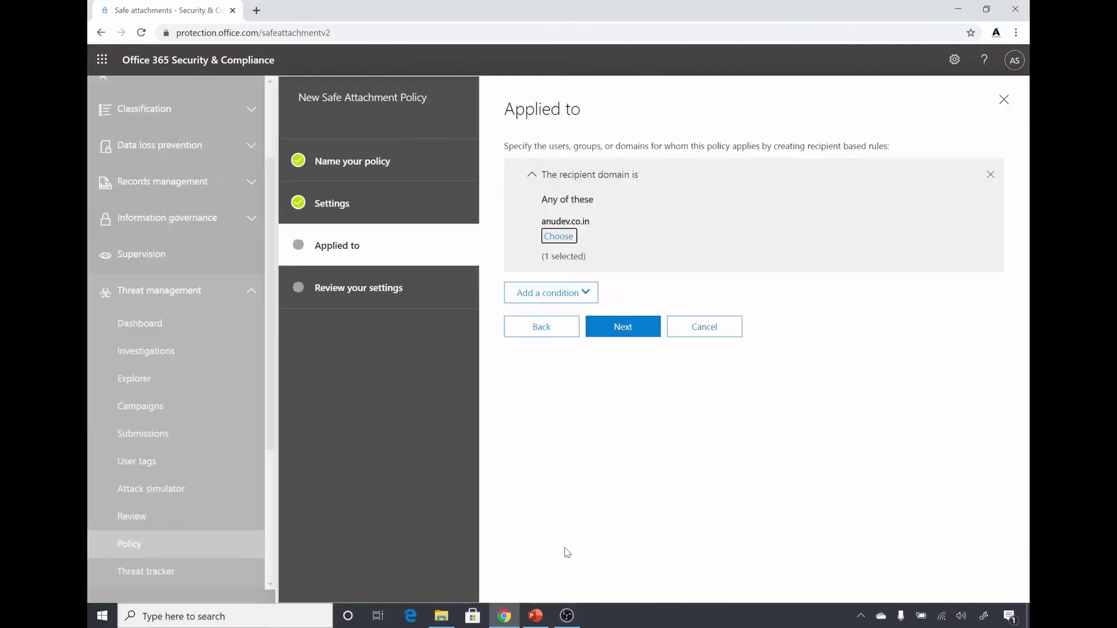
left_click(621, 327)
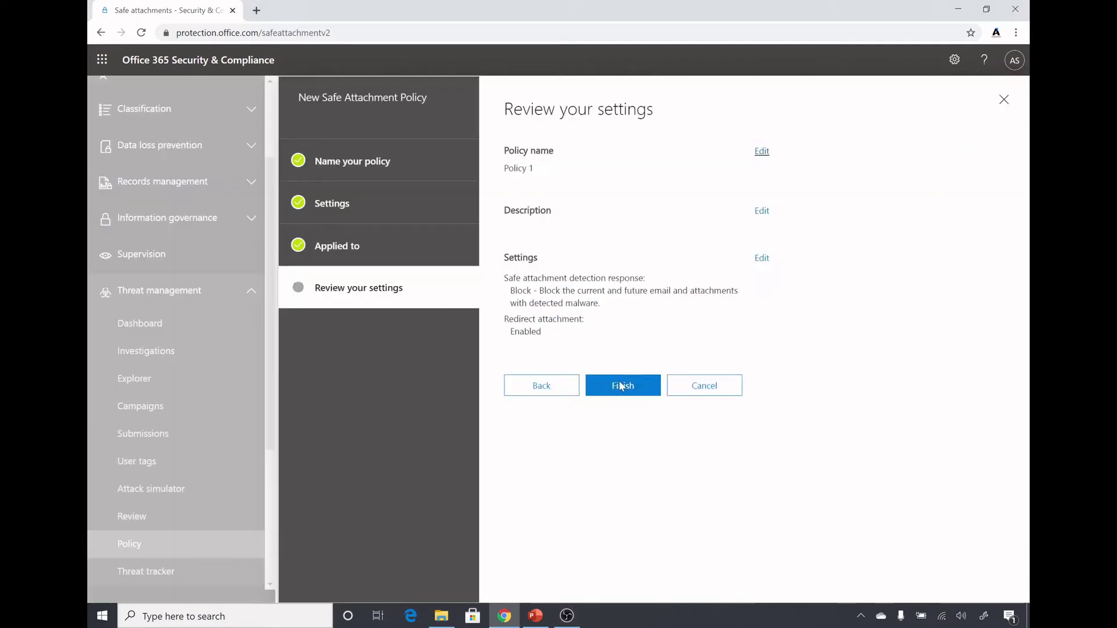
left_click(618, 388)
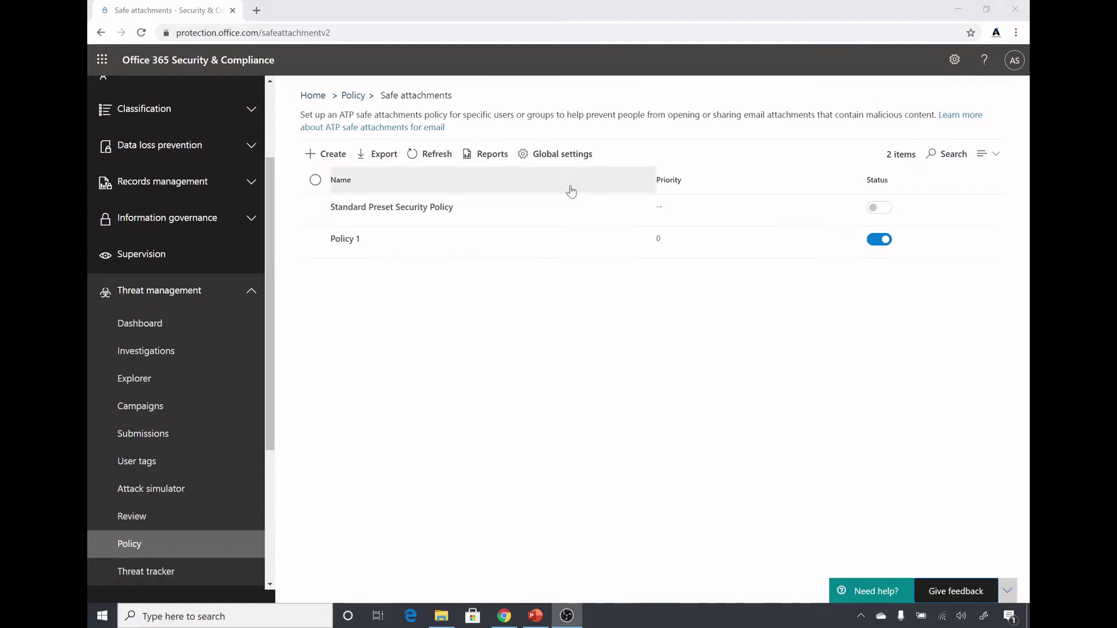
Bring up the Safe attachments Global settings for SharePoint, OneDrive and Teams.
left_click(560, 163)
left_click(560, 163)
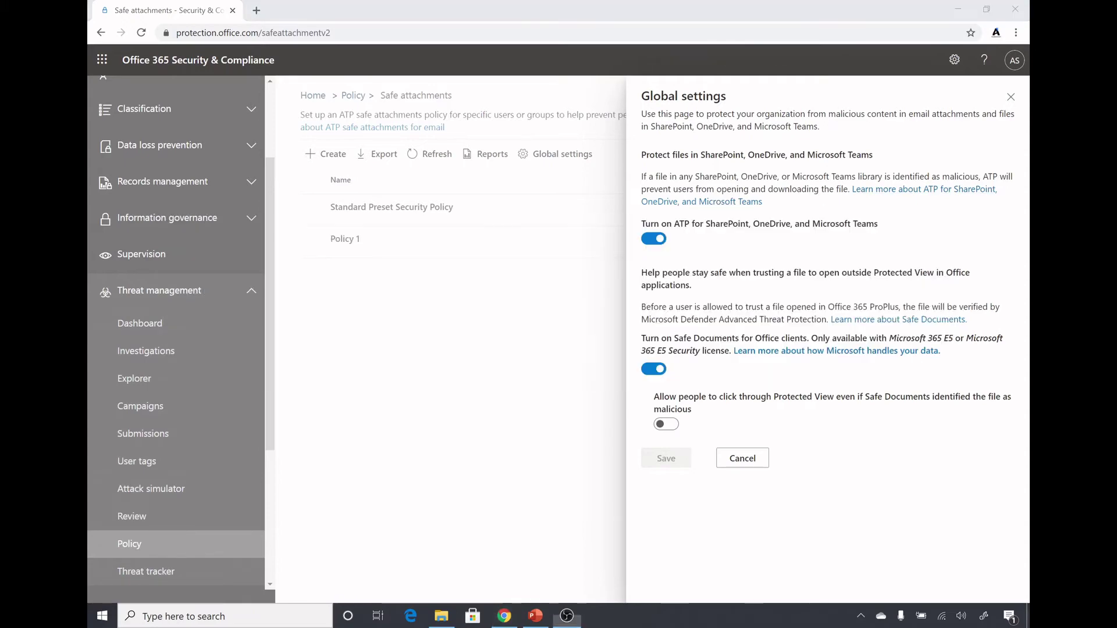
key("alt+Tab")
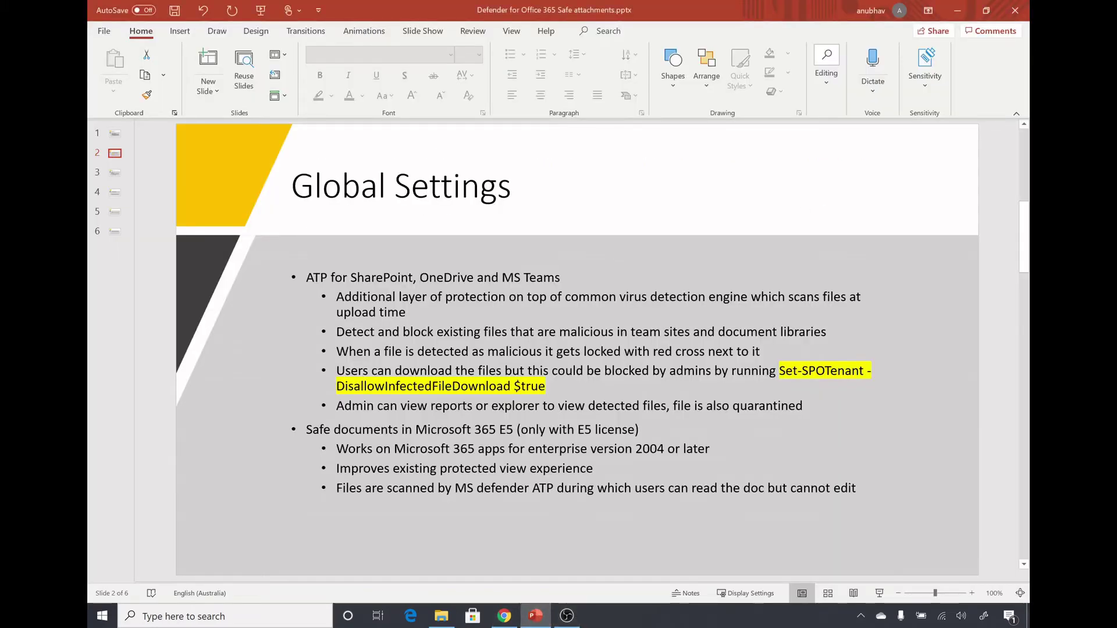
mouse_move(337, 298)
left_mouse_down()
mouse_move(396, 300)
mouse_move(408, 313)
left_mouse_up()
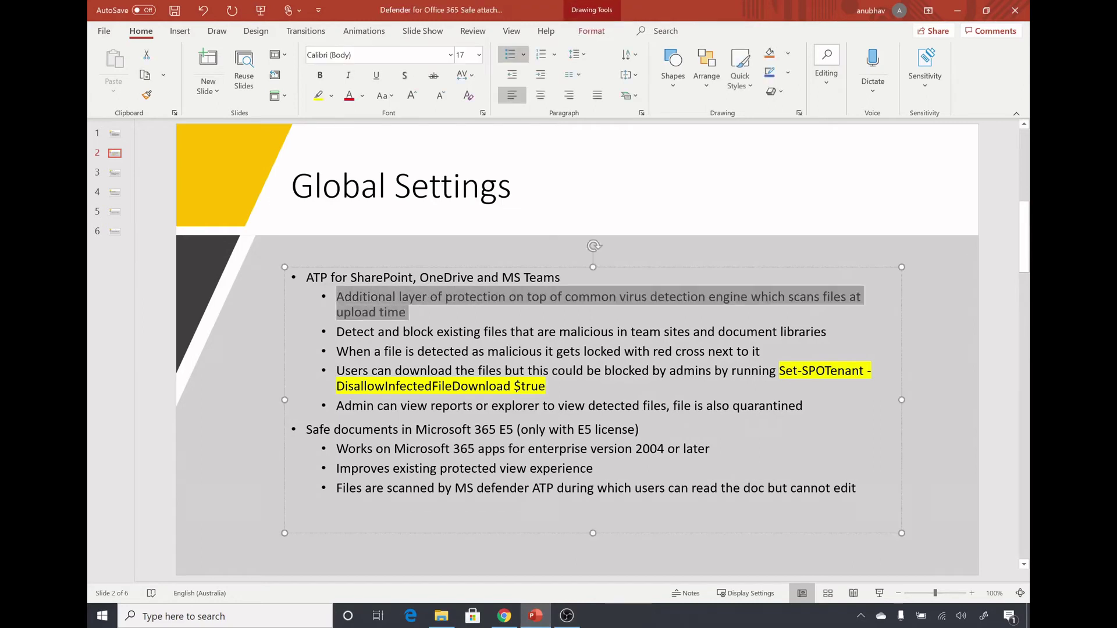
left_click(406, 312)
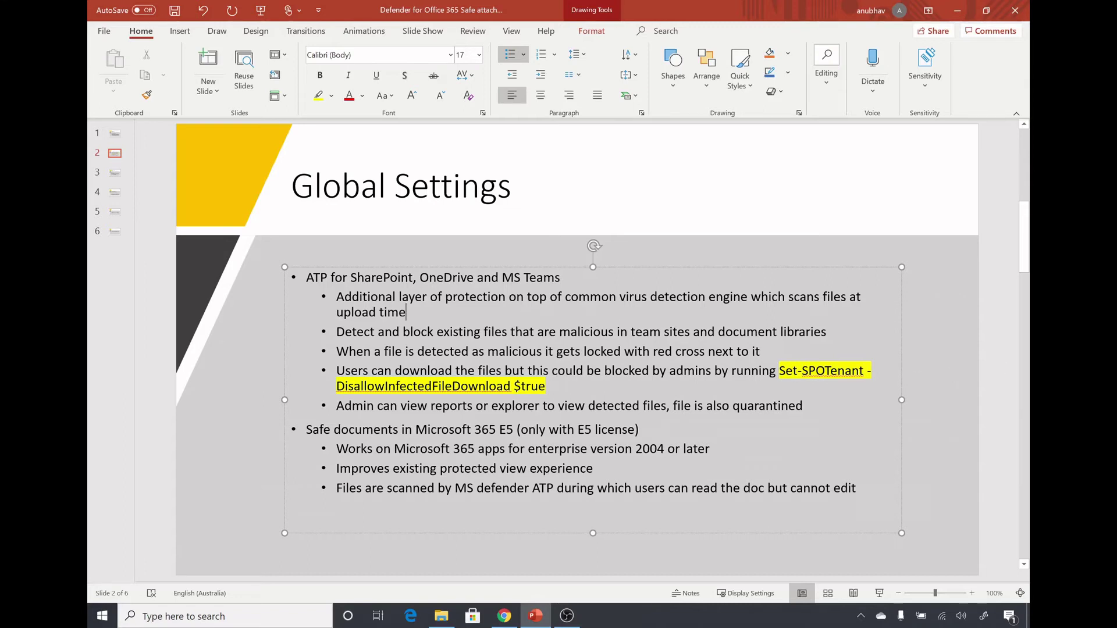
key("alt+Tab")
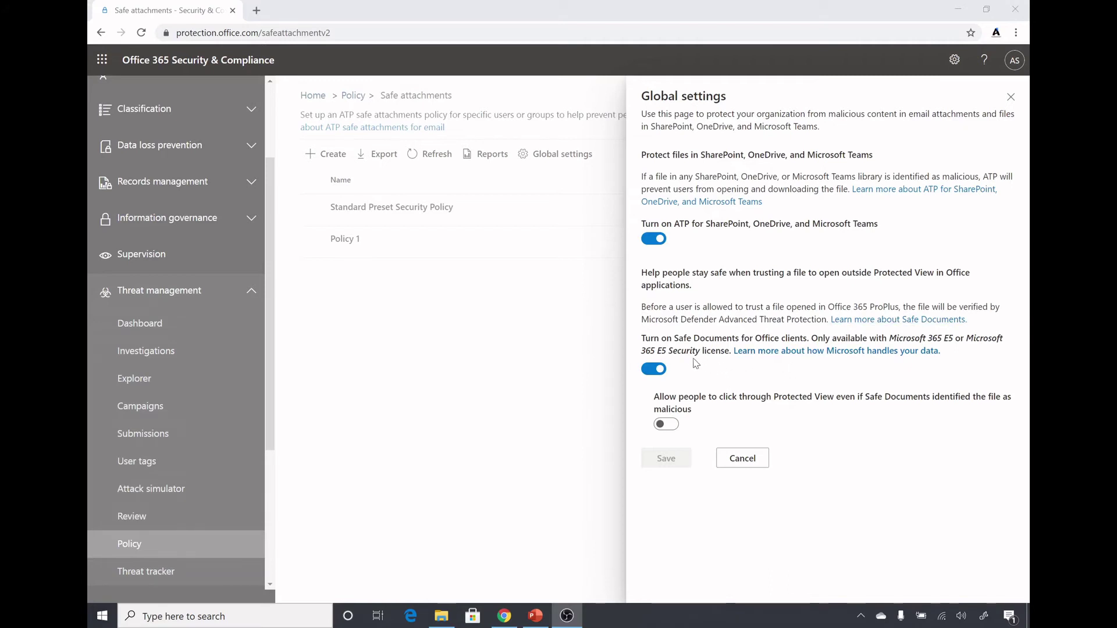
Switch to PowerPoint's Global Settings slide.
key("alt+Tab")
key("alt+Tab")
key("Tab")
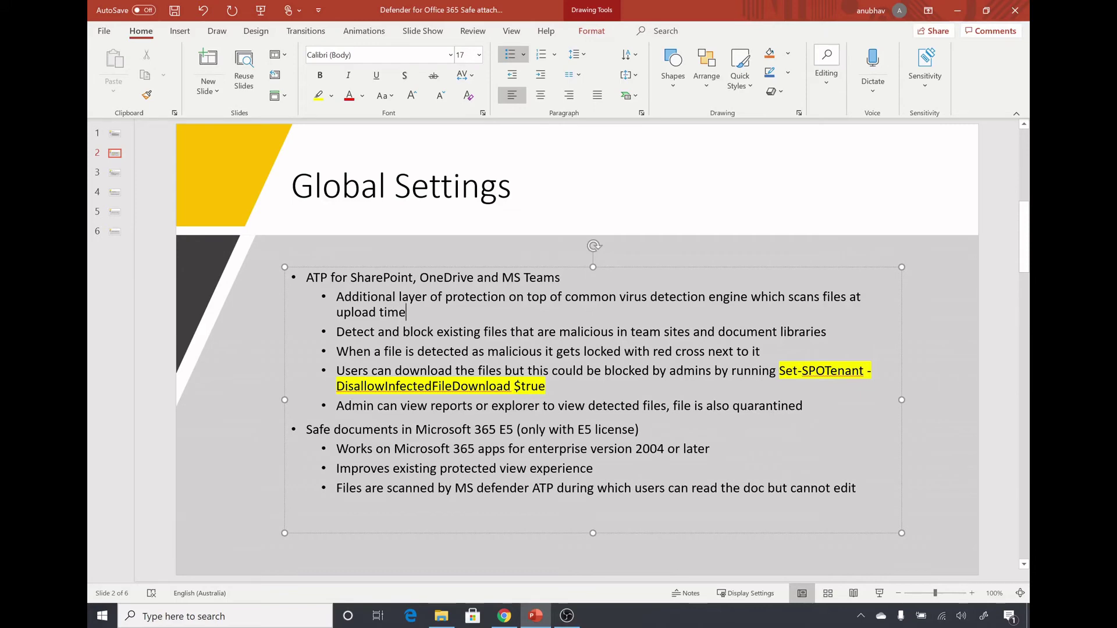
Switch back to Chrome's Global settings panel in the portal.
key("alt+Tab")
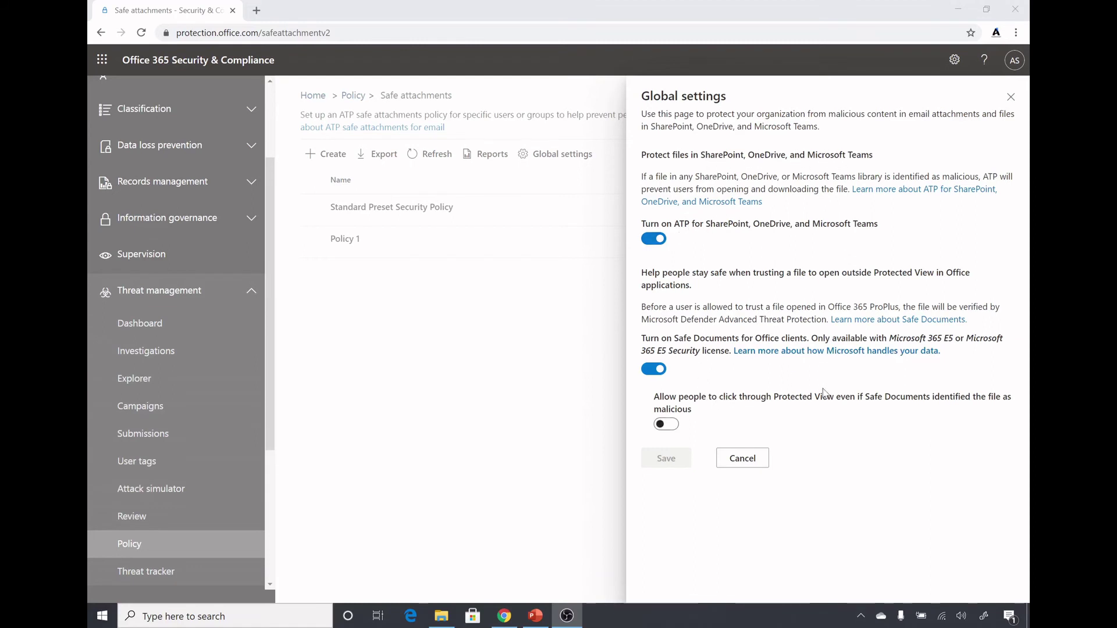
Close Global settings and the eicar.org tab, then send the 'test safe attachment' email with EICAR.txt.
left_click(1010, 96)
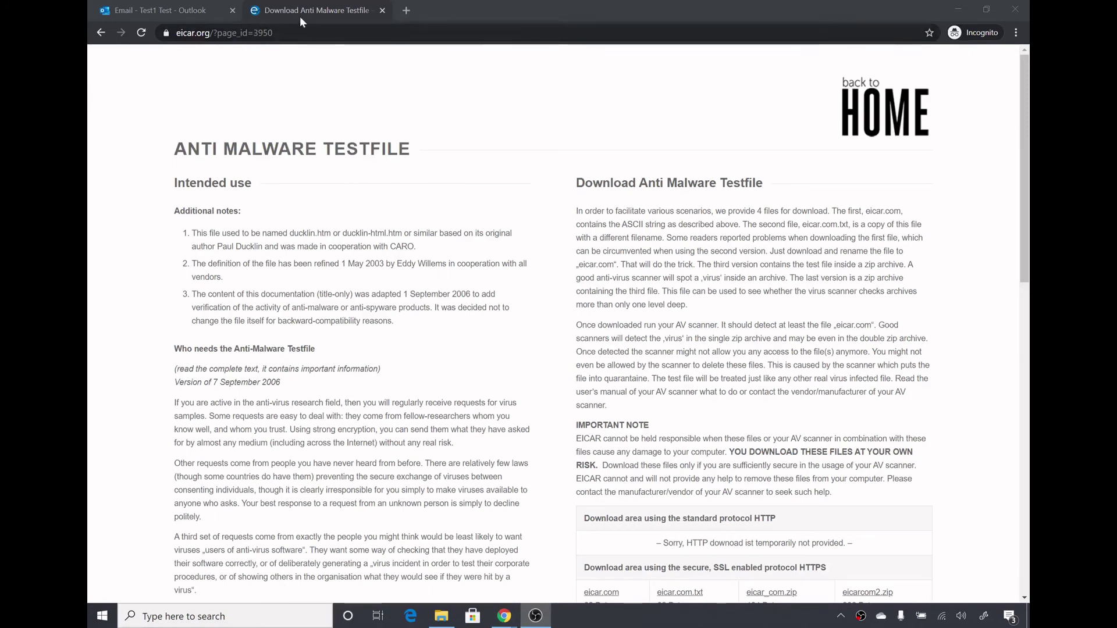
left_click(383, 10)
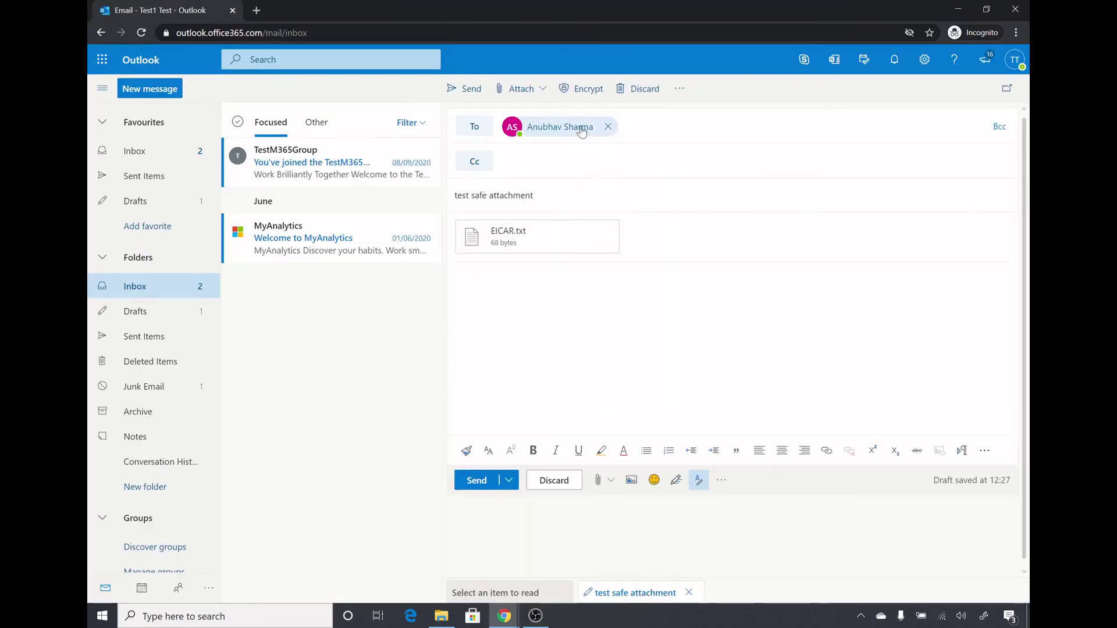
left_click(478, 483)
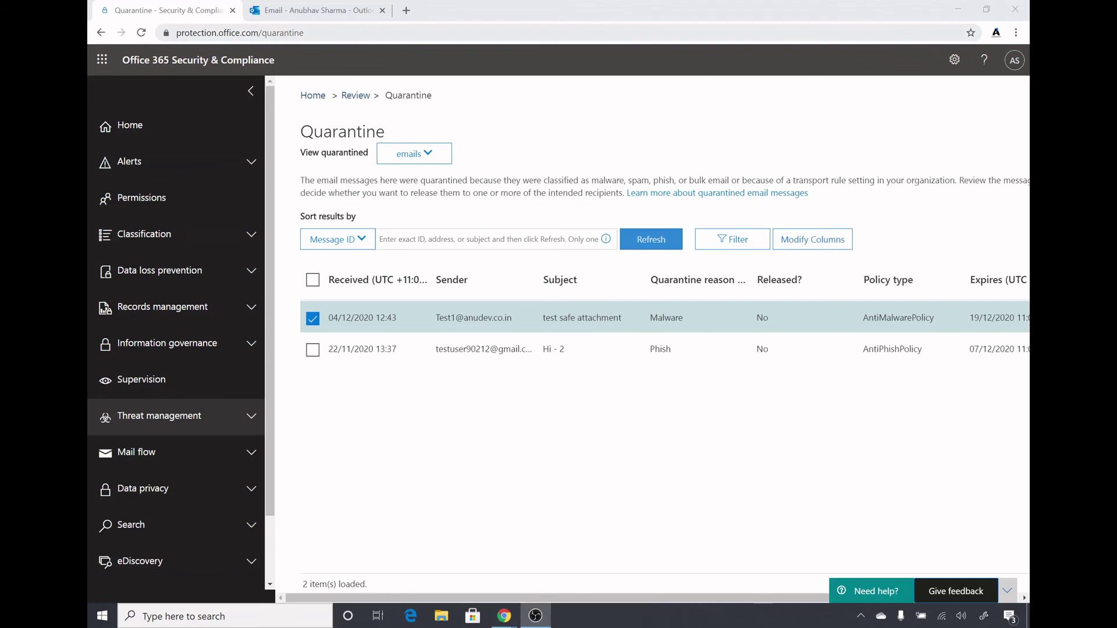
Review and close the quarantined malware email's details, then switch to OneDrive My files.
left_click_drag(439, 318, 497, 317)
left_click(413, 384)
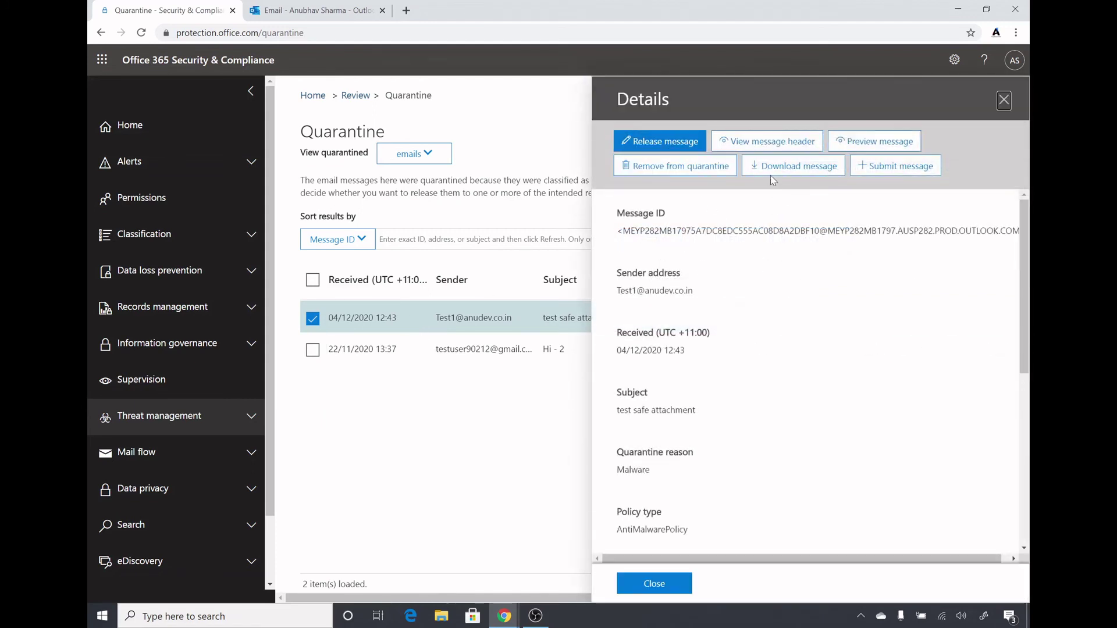
left_click(1005, 100)
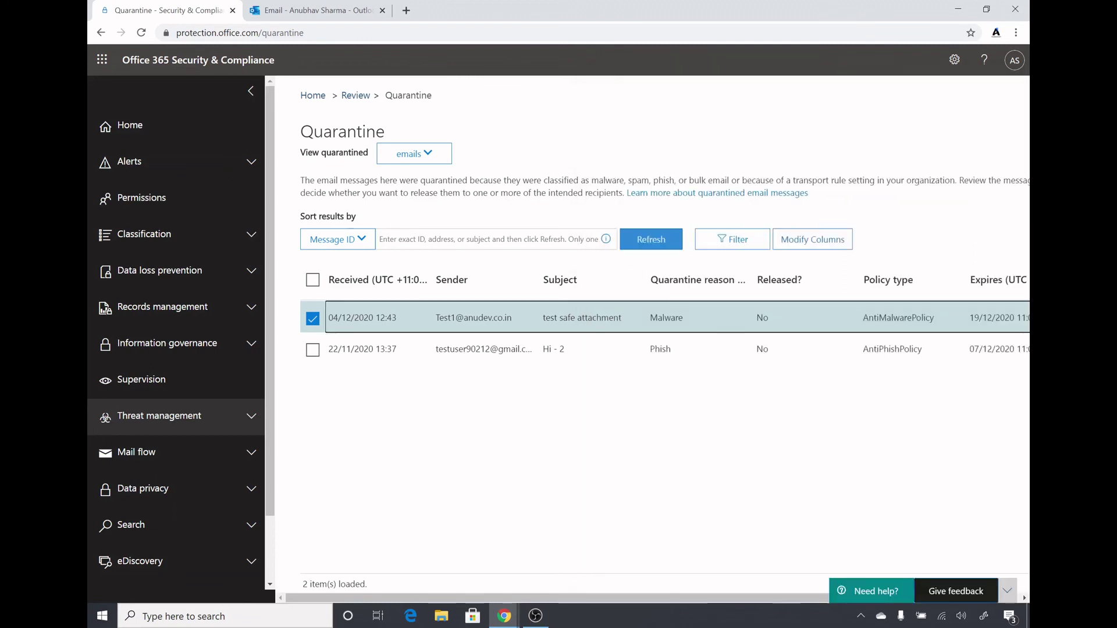
key("alt+Tab")
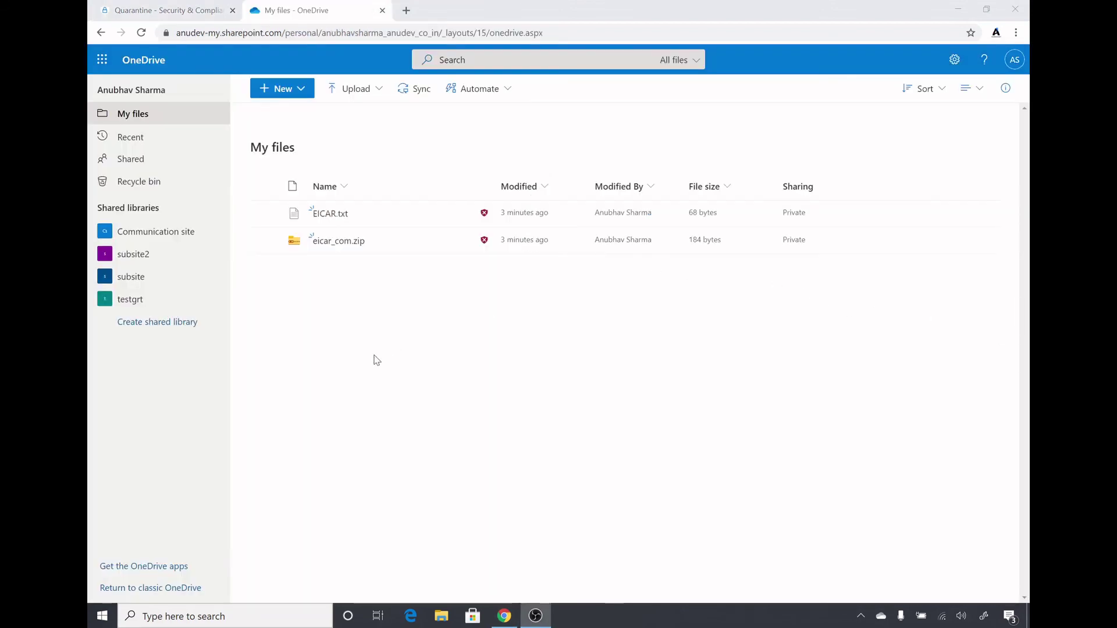
Try opening EICAR.txt in OneDrive to show the 'compromised by malware' warning.
mouse_move(343, 218)
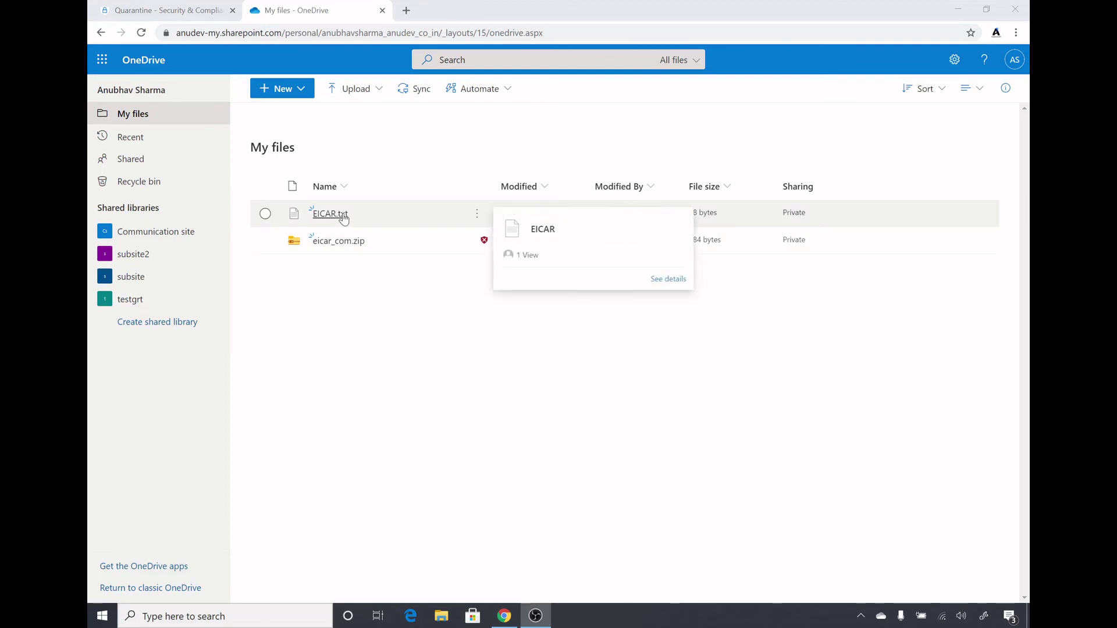
mouse_move(352, 249)
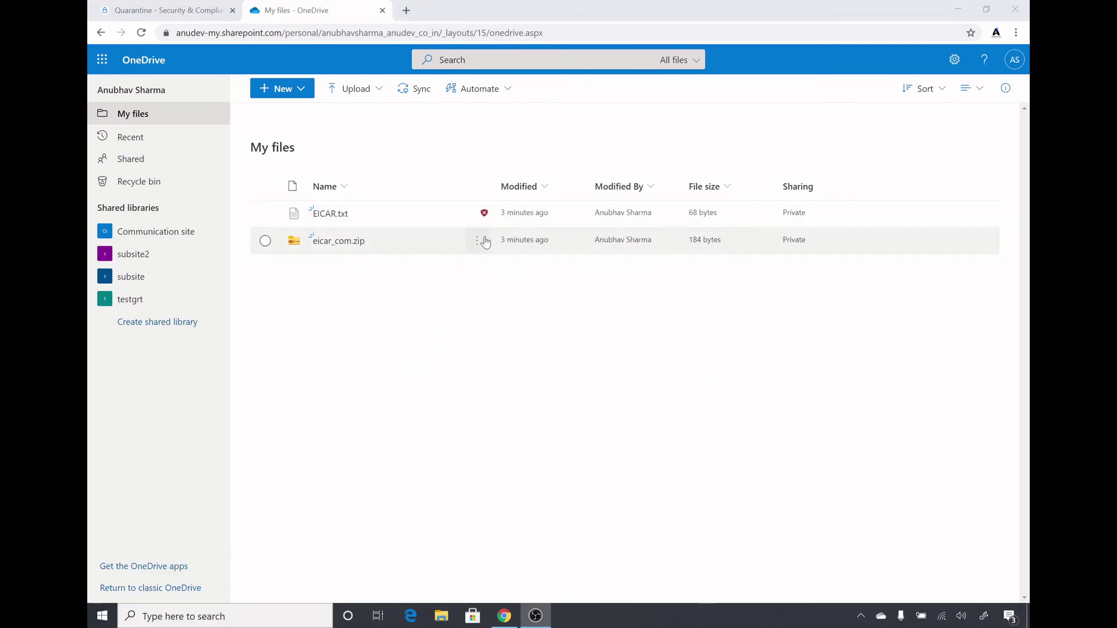
mouse_move(484, 217)
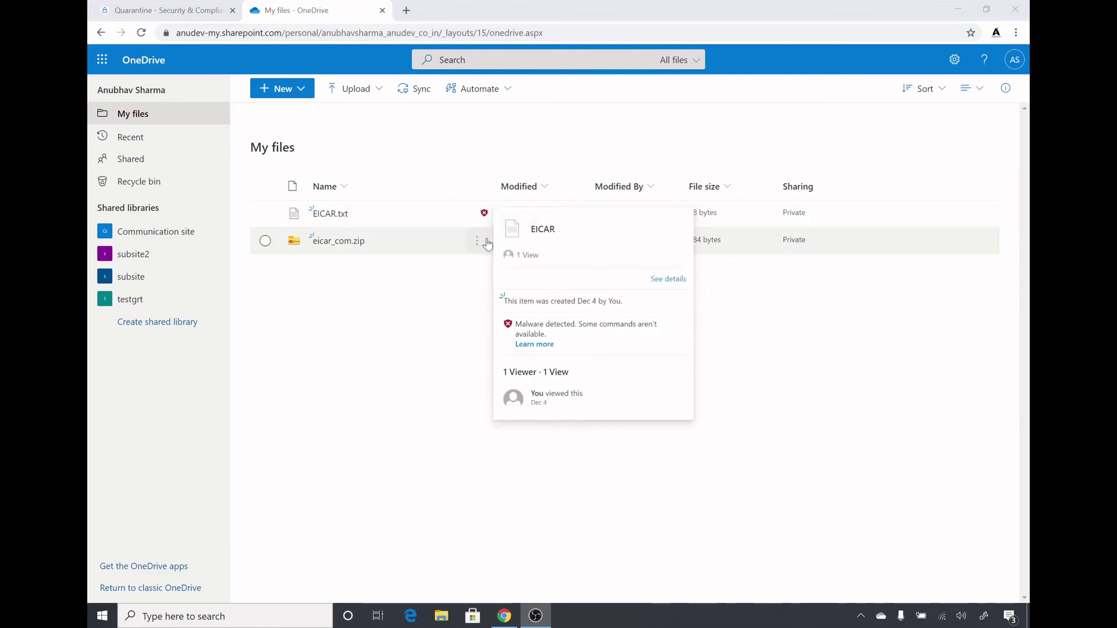
left_click(336, 215)
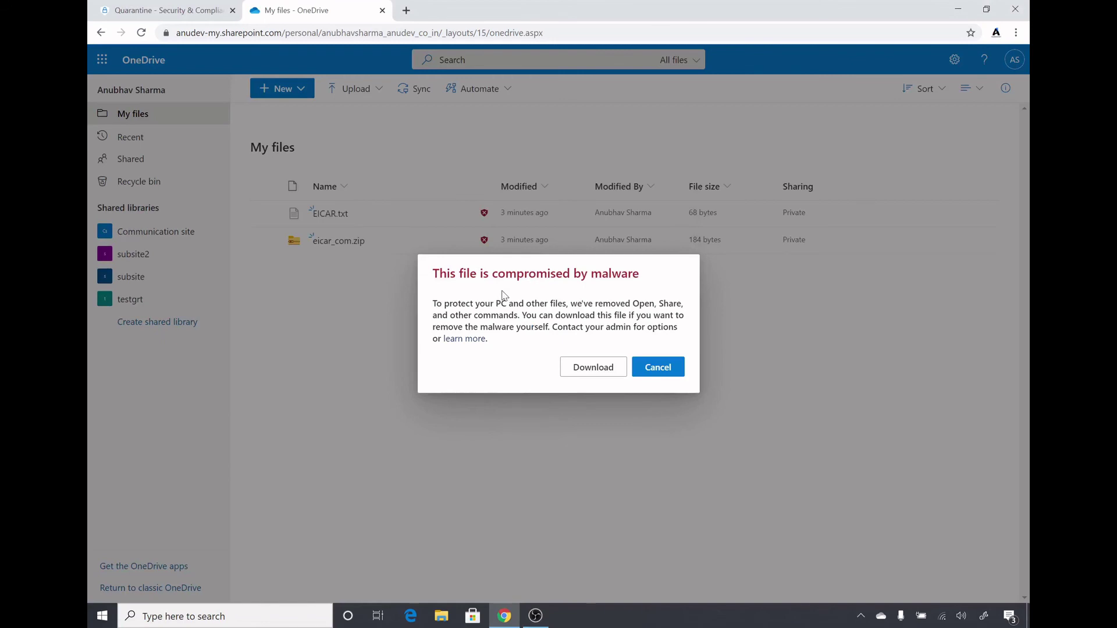